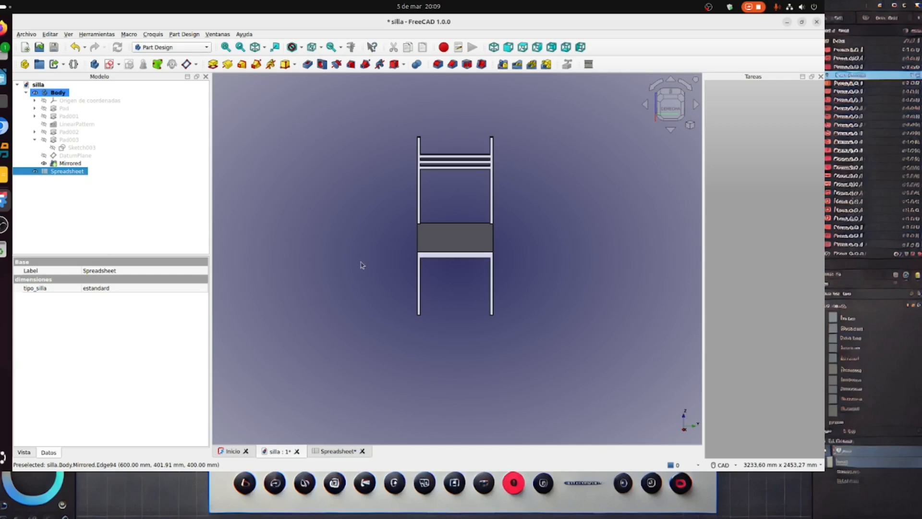
# Switch the spreadsheet's tipo_silla configuration to alta and update the chair model.
pyautogui.scroll(3, 484, 323)
pyautogui.scroll(-1, 570, 311)
pyautogui.scroll(-3, 525, 373)
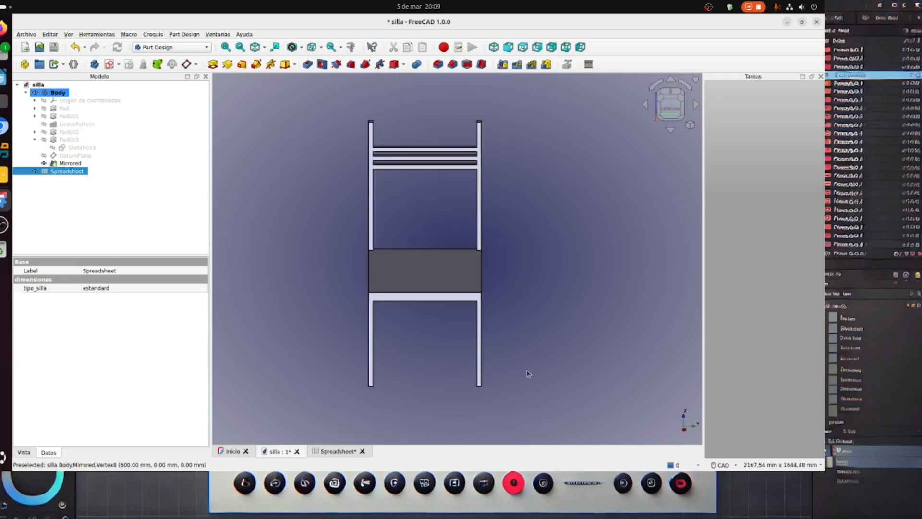
pyautogui.scroll(1, 560, 274)
pyautogui.scroll(2, 545, 293)
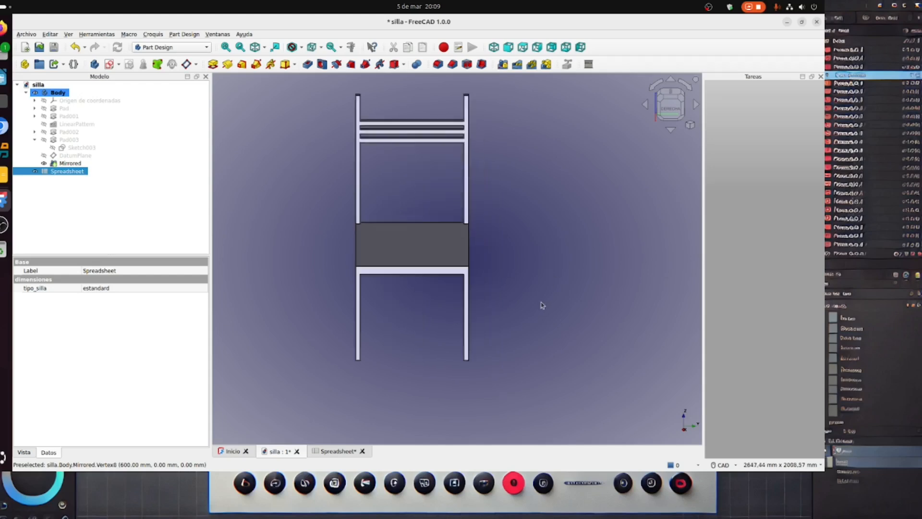
pyautogui.moveTo(541, 288)
pyautogui.mouseDown(button='middle')
pyautogui.moveTo(574, 290)
pyautogui.moveTo(557, 295)
pyautogui.mouseUp(button='middle')
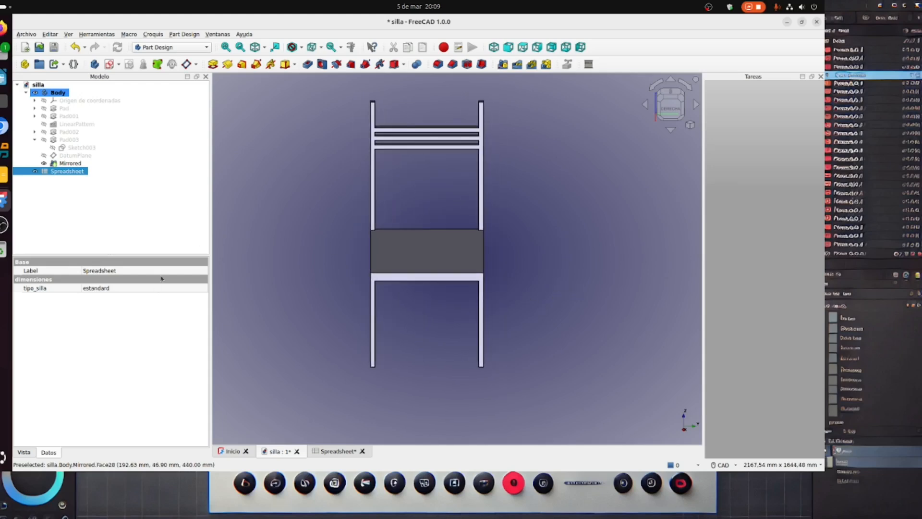
pyautogui.click(177, 289)
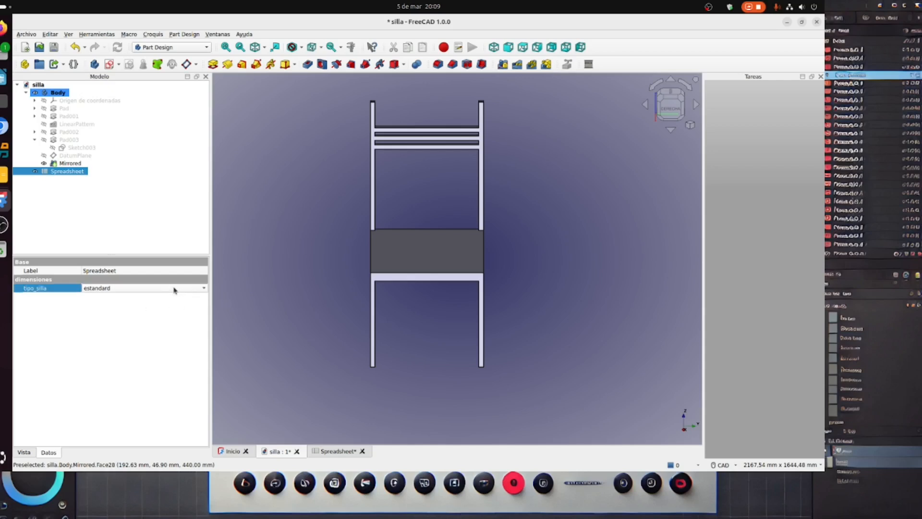
pyautogui.click(205, 289)
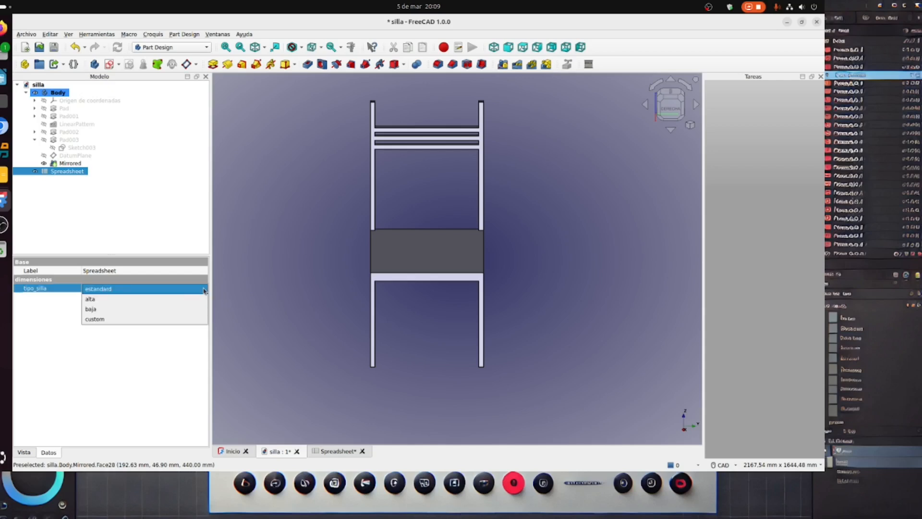
pyautogui.click(154, 289)
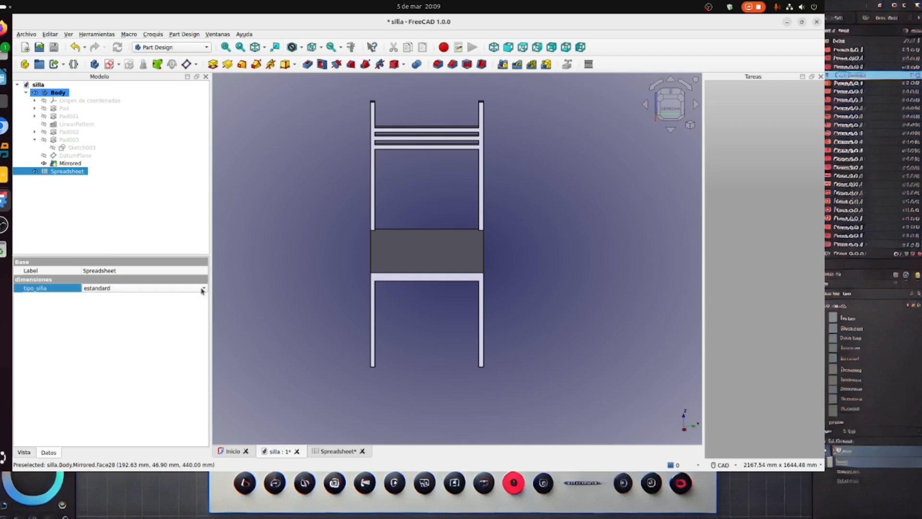
pyautogui.click(201, 290)
pyautogui.click(173, 299)
pyautogui.click(283, 289)
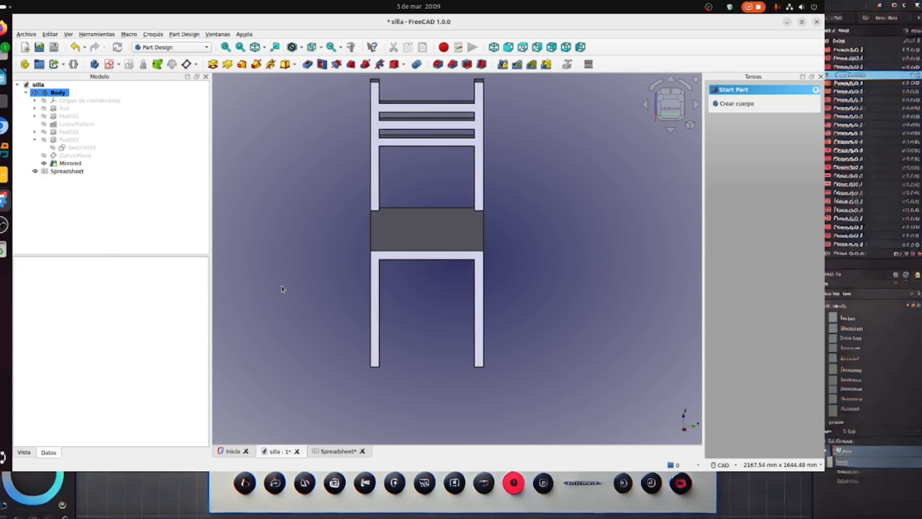
# Set the spreadsheet's tipo_silla property to baja and apply it to the chair.
pyautogui.click(77, 172)
pyautogui.click(203, 289)
pyautogui.click(204, 289)
pyautogui.click(181, 299)
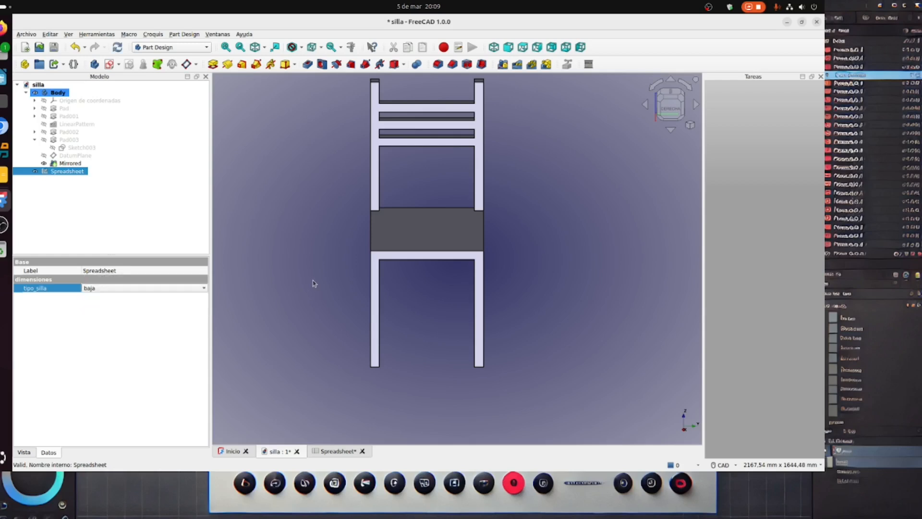
pyautogui.click(309, 285)
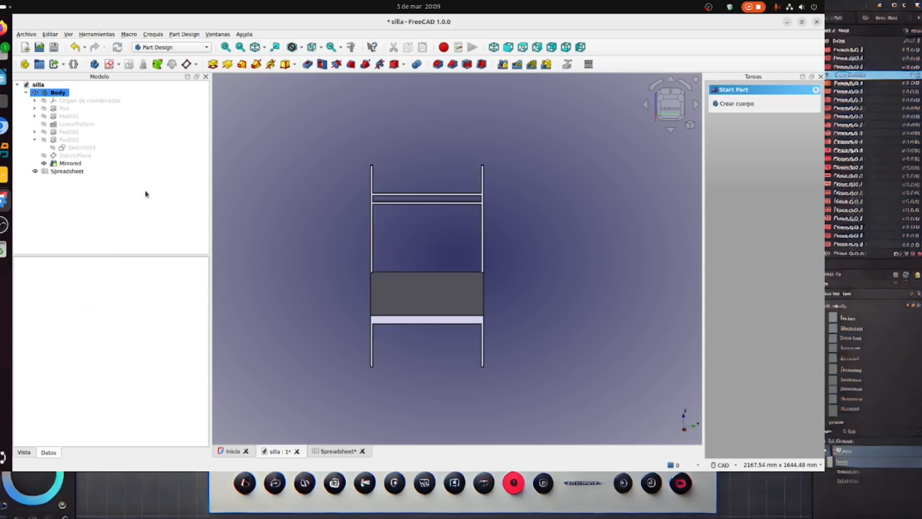
# Change the chair's tipo_silla configuration to custom and apply it to the model.
pyautogui.click(79, 172)
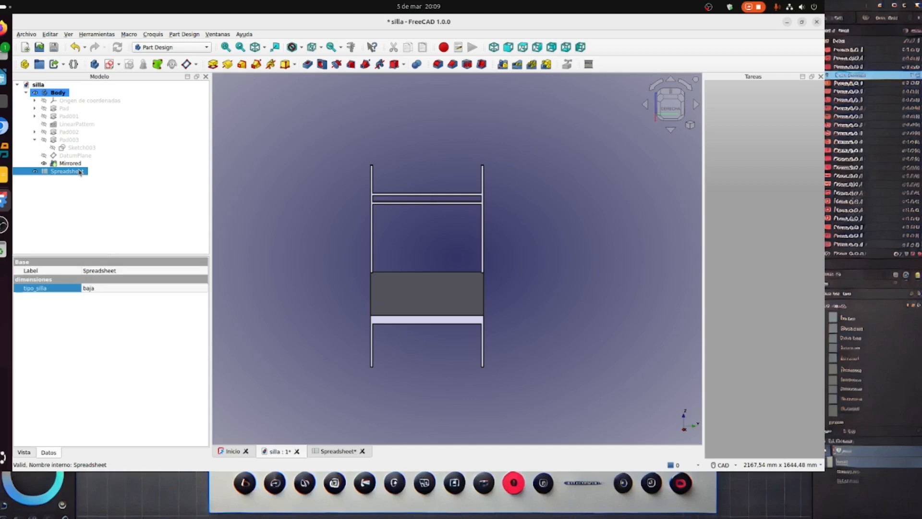
pyautogui.click(200, 289)
pyautogui.click(204, 290)
pyautogui.click(191, 298)
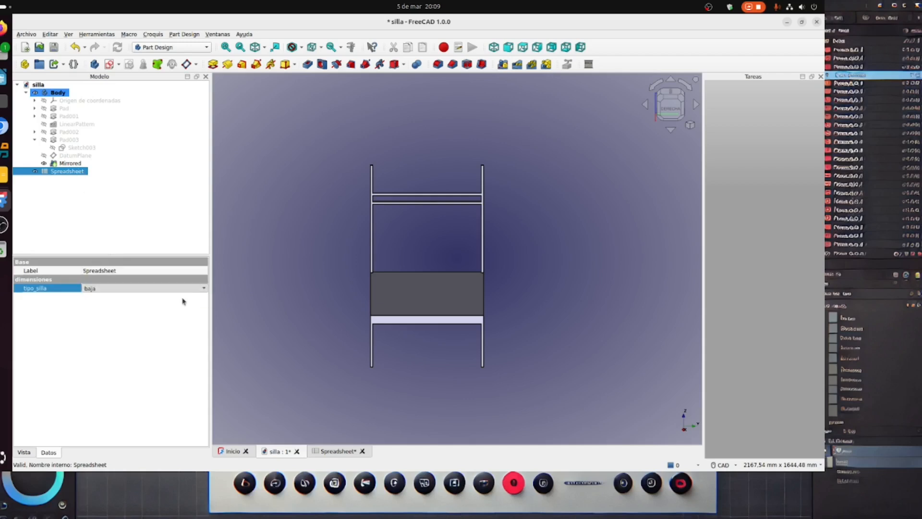
pyautogui.click(285, 288)
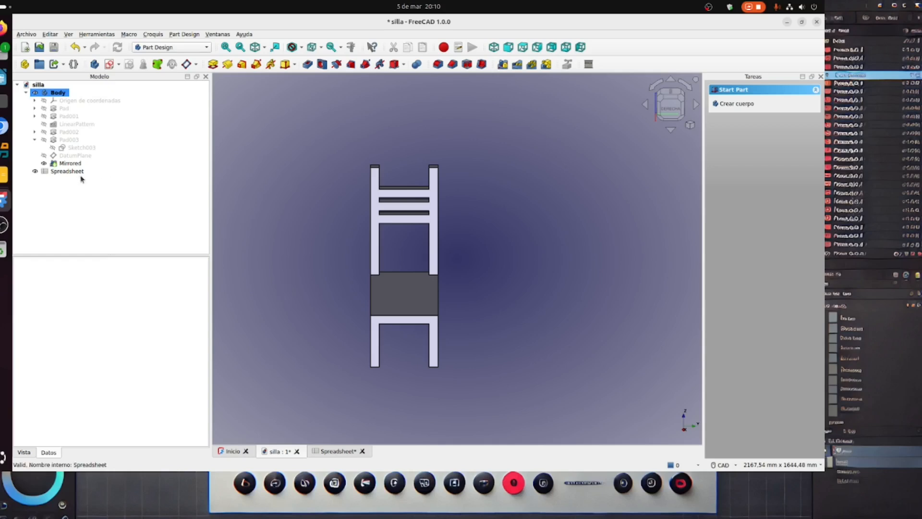
# Open the spreadsheet and examine the conditional formula in the Costilla3 cell of the lower custom row.
pyautogui.doubleClick(68, 172)
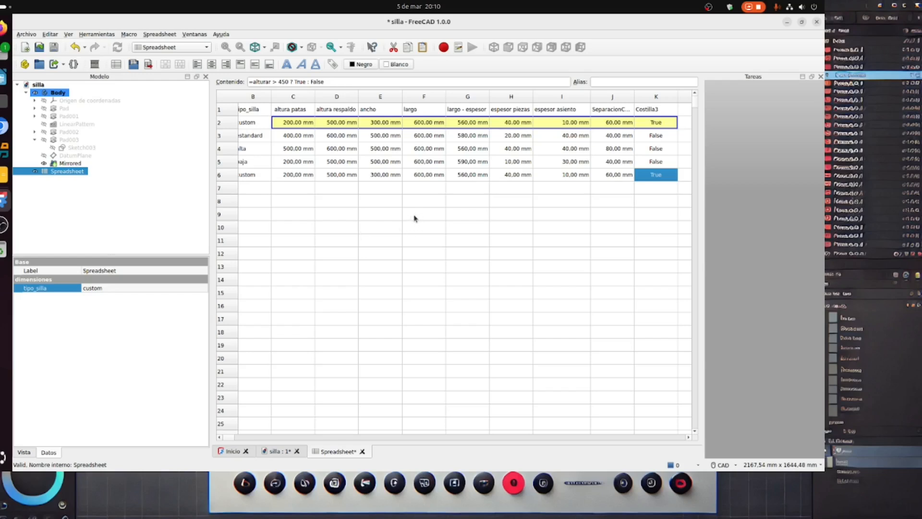
pyautogui.click(380, 188)
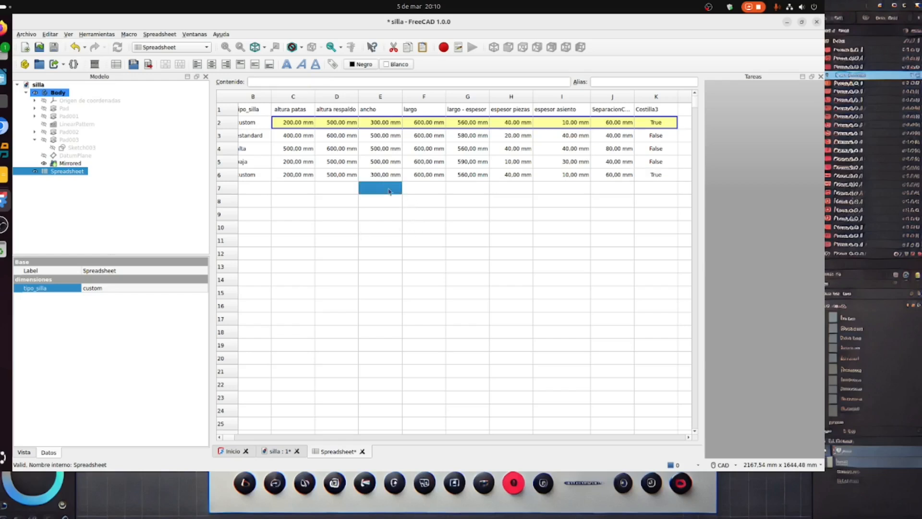
pyautogui.click(425, 188)
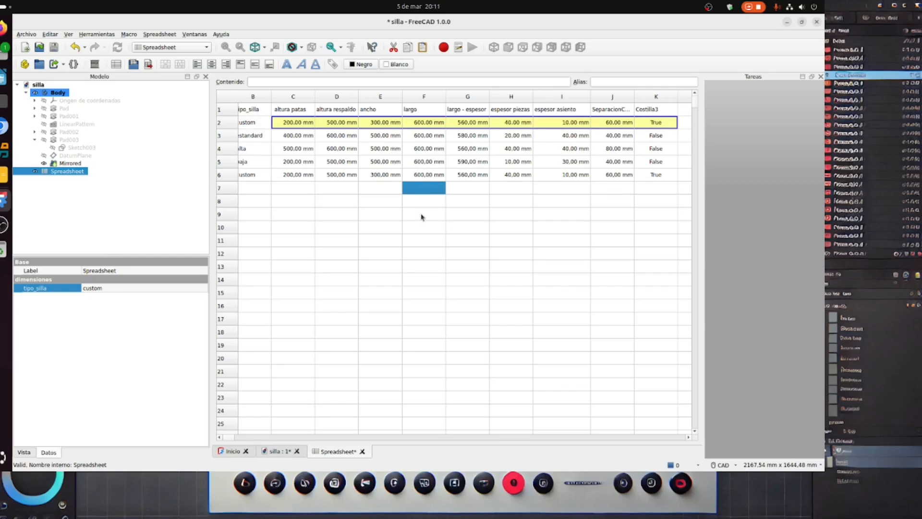
pyautogui.click(426, 204)
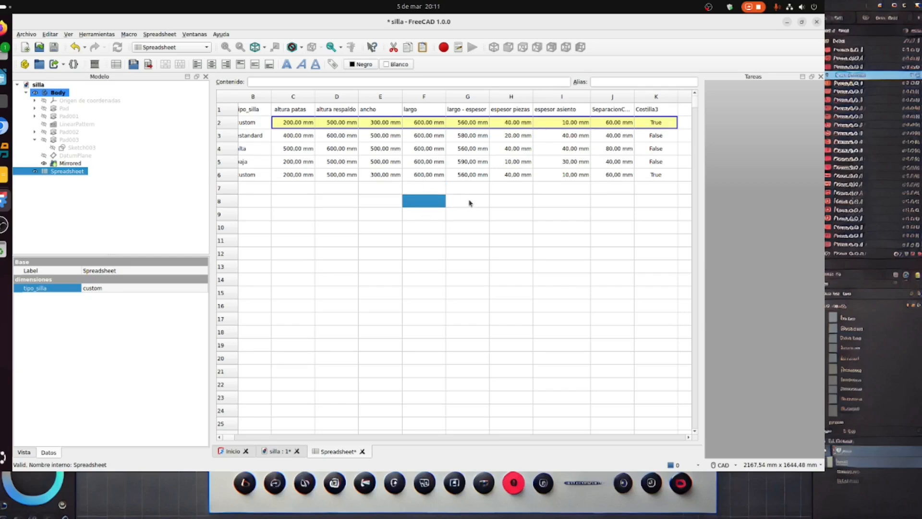
pyautogui.click(472, 192)
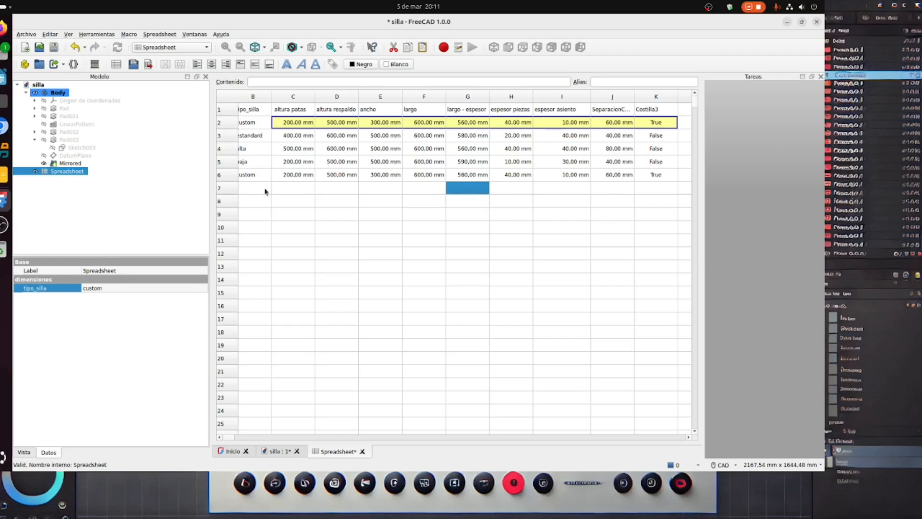
pyautogui.click(660, 176)
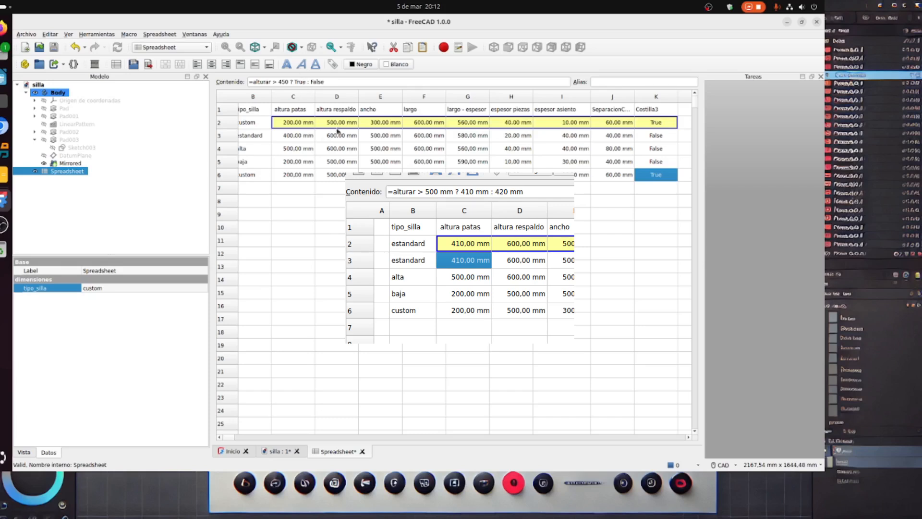
pyautogui.click(309, 82)
pyautogui.write(':')
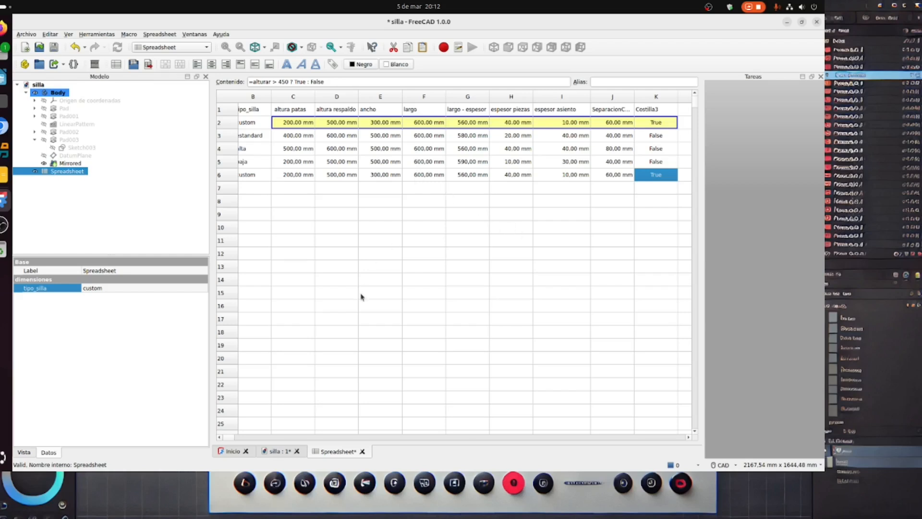
# Compare the custom row's Costilla3 cell with the backrest slats of the chair in the 3D view.
pyautogui.click(286, 452)
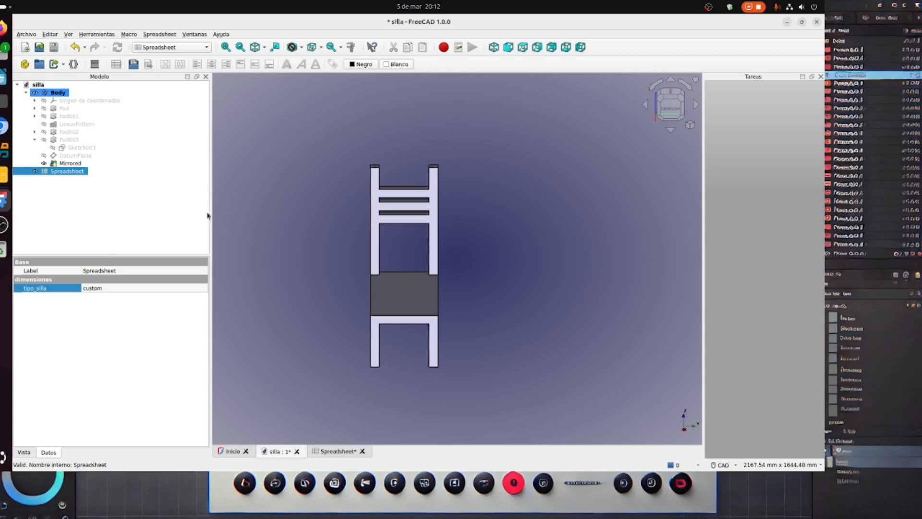
pyautogui.click(345, 452)
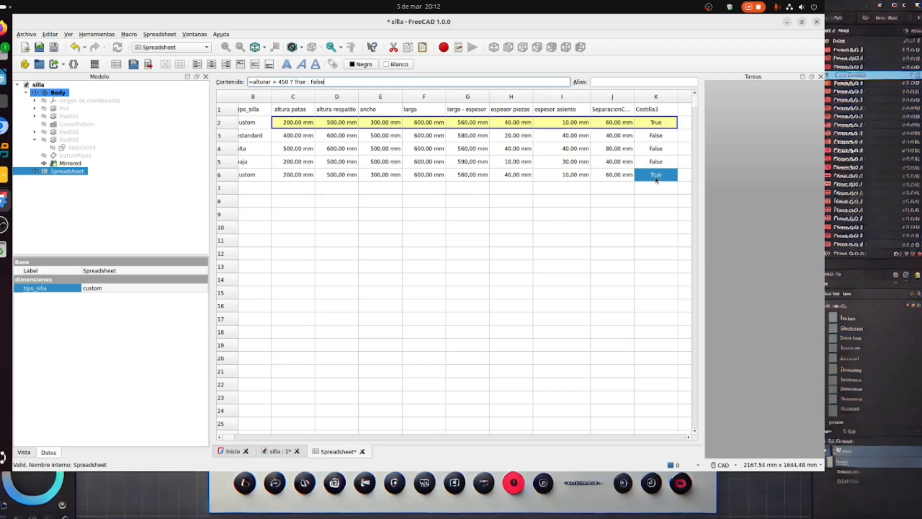
pyautogui.click(289, 448)
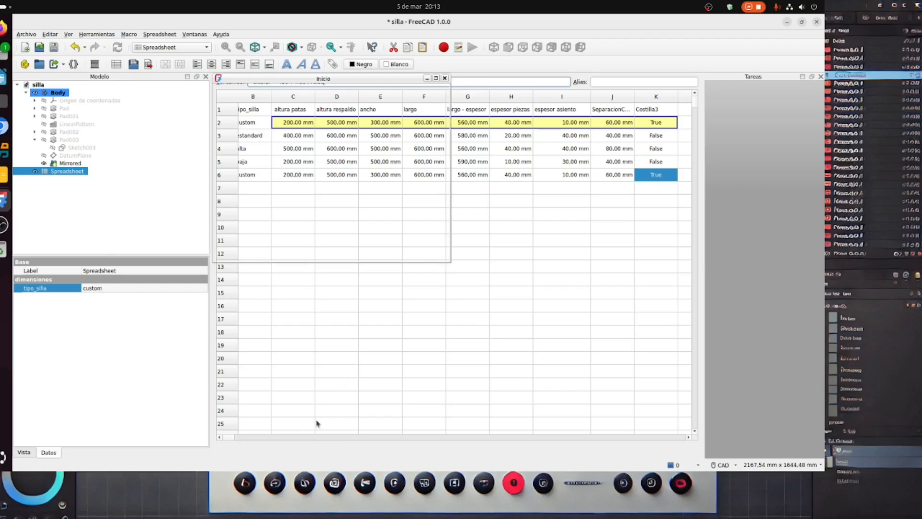
pyautogui.click(375, 305)
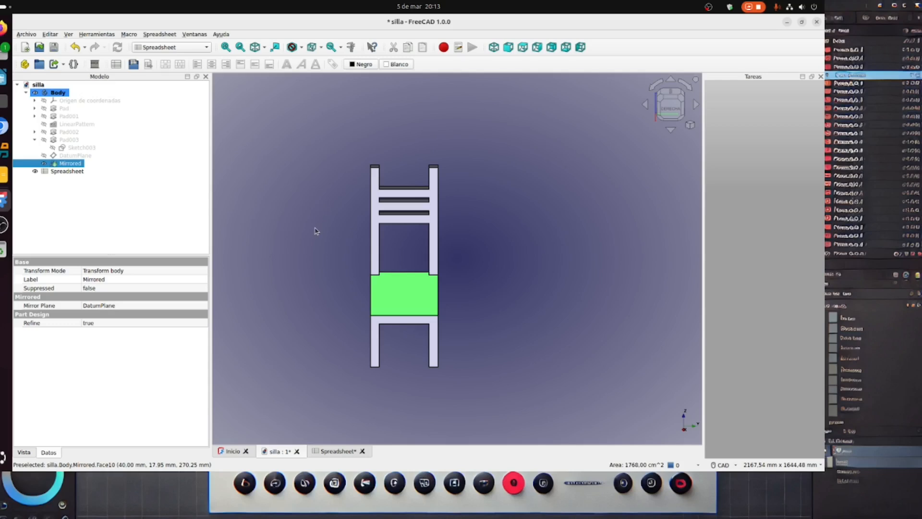
pyautogui.scroll(4, 305, 230)
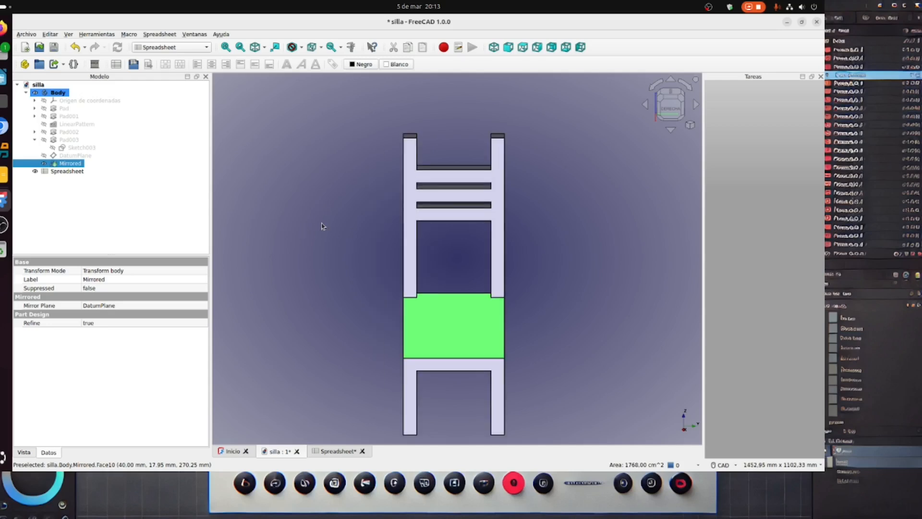
pyautogui.moveTo(296, 247); pyautogui.dragTo(288, 201, button='middle')
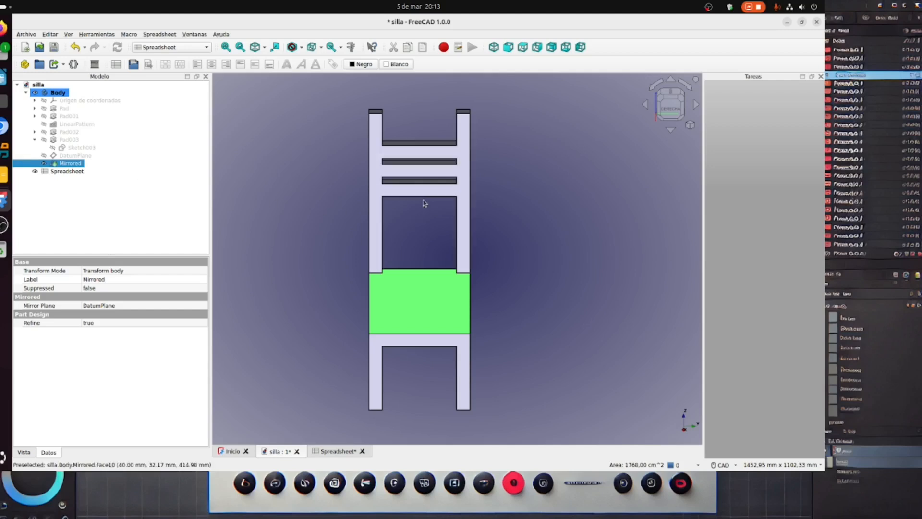
# Open Sketch003, the backrest slat sketch under Pad003, for editing.
pyautogui.click(89, 157)
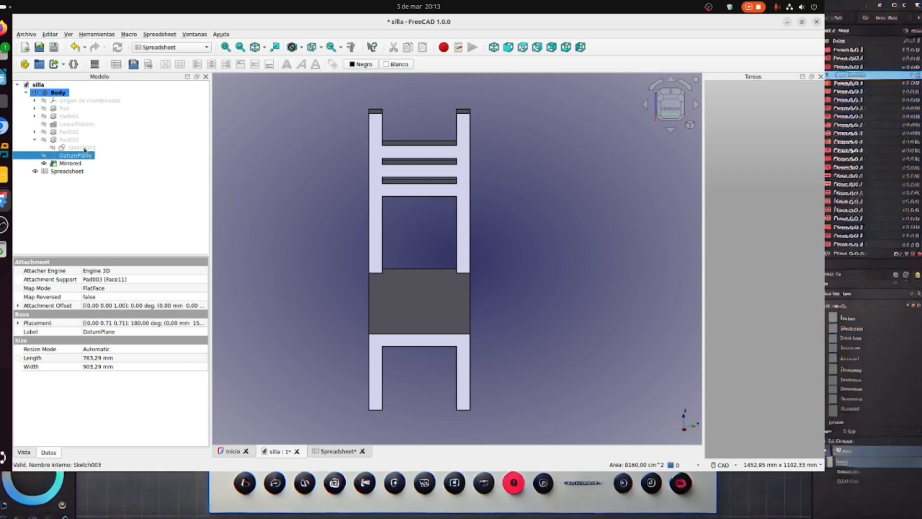
pyautogui.click(84, 149)
pyautogui.doubleClick(85, 149)
# Open the expression that drives the vertical distance constraint between the middle and lower slats in the sketch.
pyautogui.scroll(2, 408, 206)
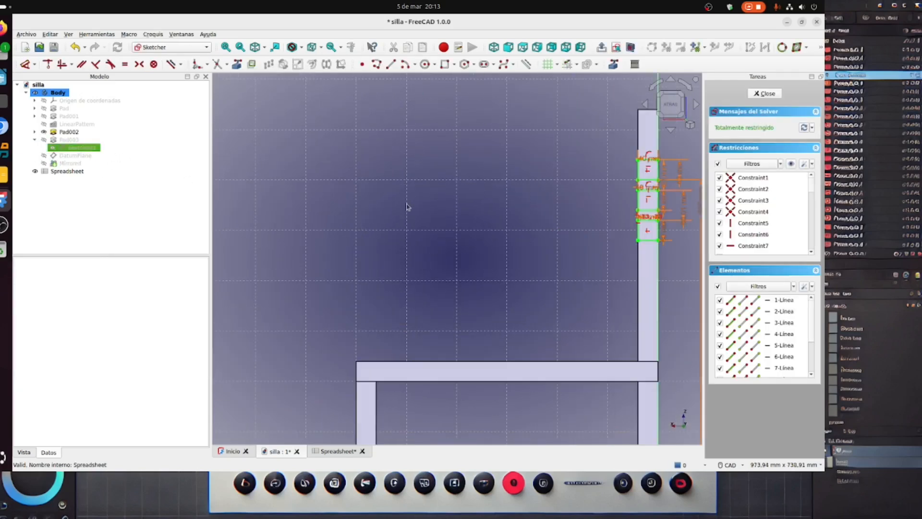
pyautogui.moveTo(480, 248)
pyautogui.mouseDown(button='middle')
pyautogui.moveTo(376, 232)
pyautogui.moveTo(405, 232)
pyautogui.moveTo(364, 250)
pyautogui.mouseUp(button='middle')
pyautogui.scroll(1, 403, 221)
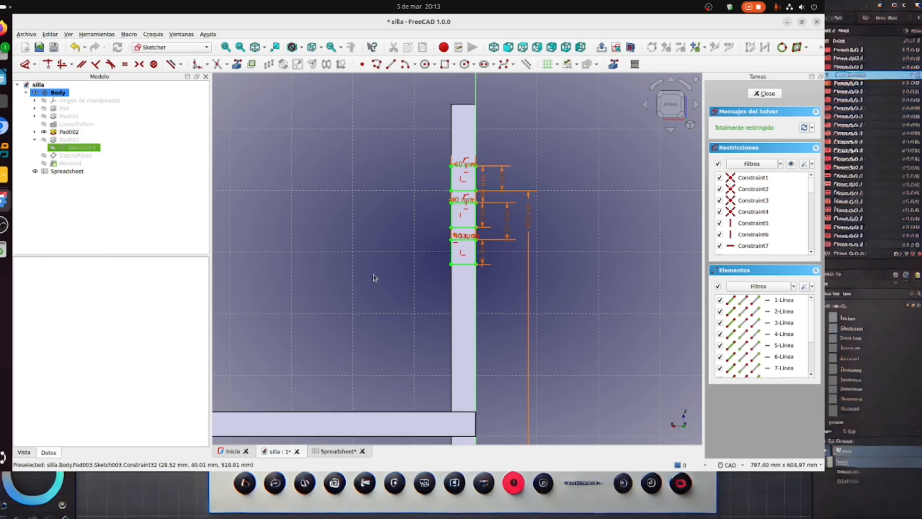
pyautogui.scroll(1, 373, 274)
pyautogui.moveTo(391, 269); pyautogui.dragTo(350, 272, button='middle')
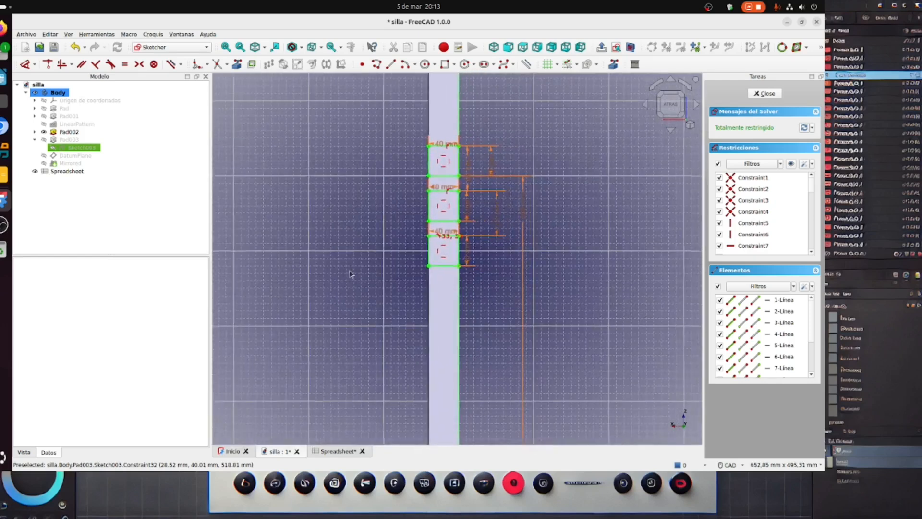
pyautogui.scroll(-1, 350, 271)
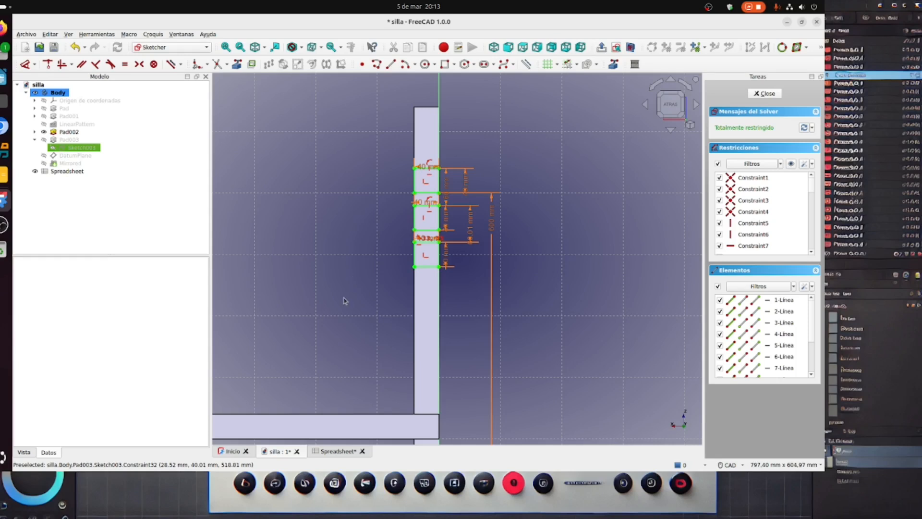
pyautogui.scroll(-1, 346, 304)
pyautogui.scroll(1, 346, 304)
pyautogui.moveTo(371, 285)
pyautogui.mouseDown(button='middle')
pyautogui.moveTo(380, 303)
pyautogui.moveTo(392, 287)
pyautogui.mouseUp(button='middle')
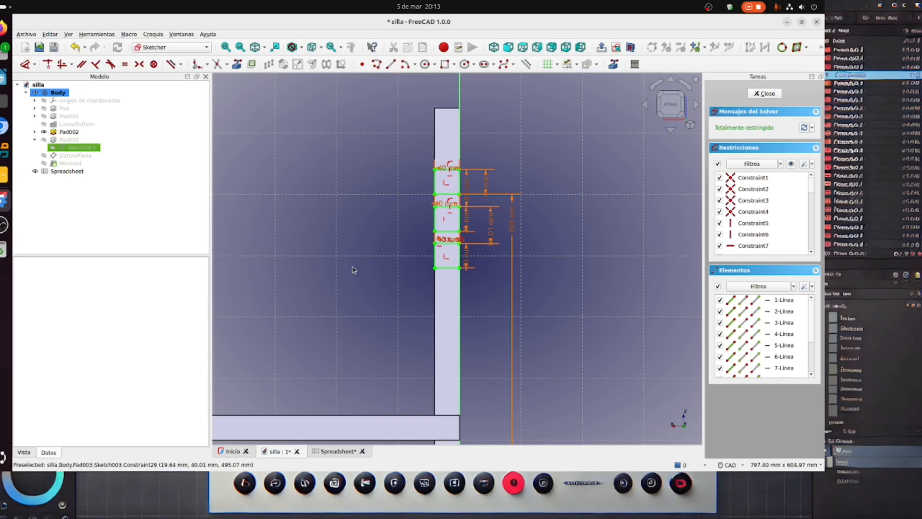
pyautogui.scroll(3, 353, 270)
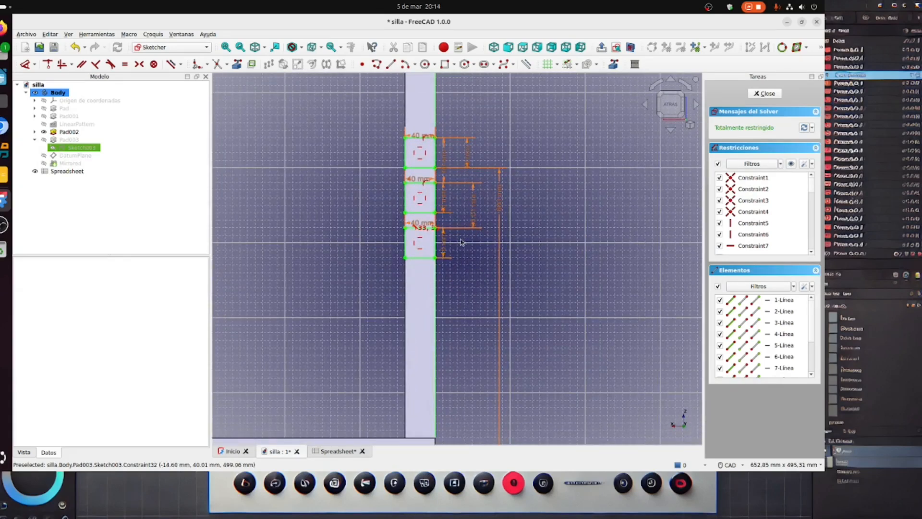
pyautogui.scroll(2, 593, 240)
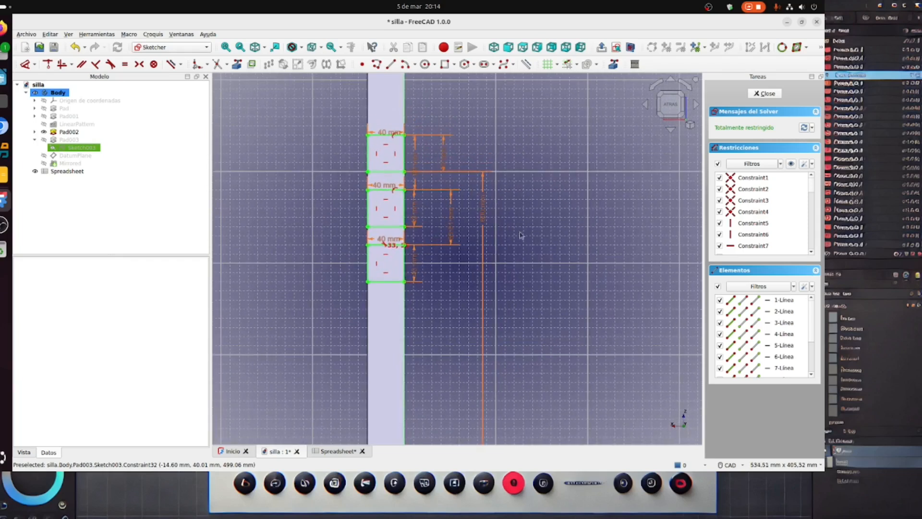
pyautogui.doubleClick(451, 222)
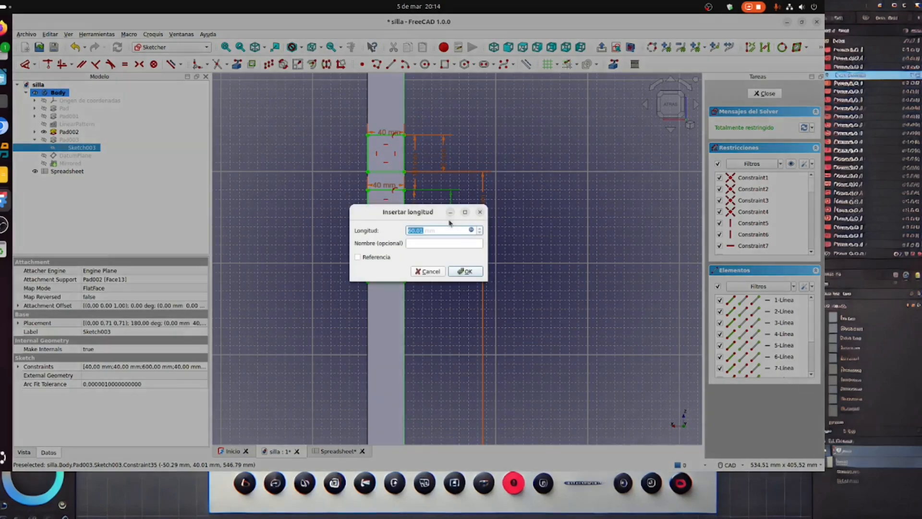
pyautogui.click(471, 231)
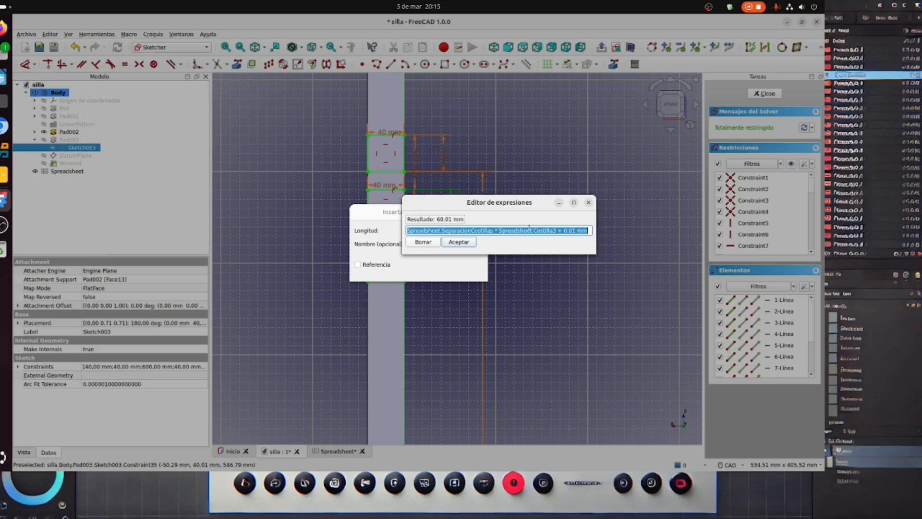
# Dismiss the slat distance expression and its length dialog without changes, and finish editing Sketch003.
pyautogui.click(589, 203)
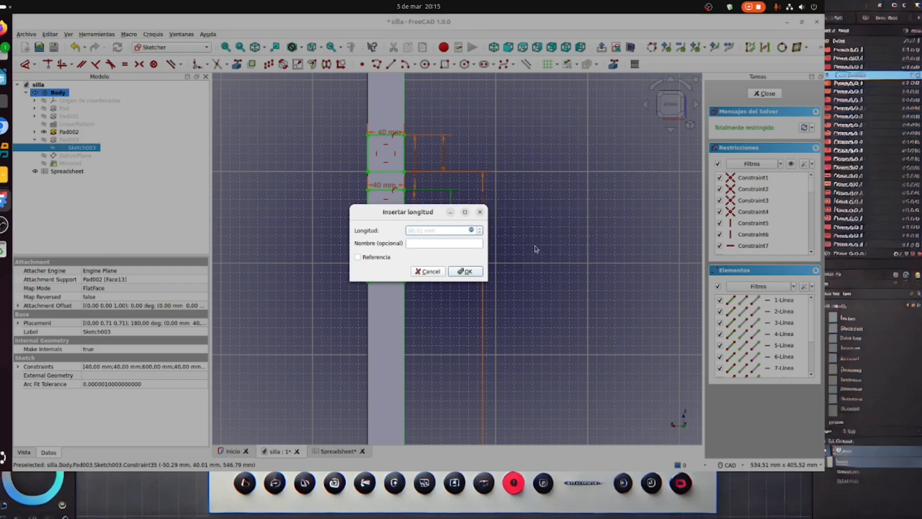
pyautogui.click(480, 213)
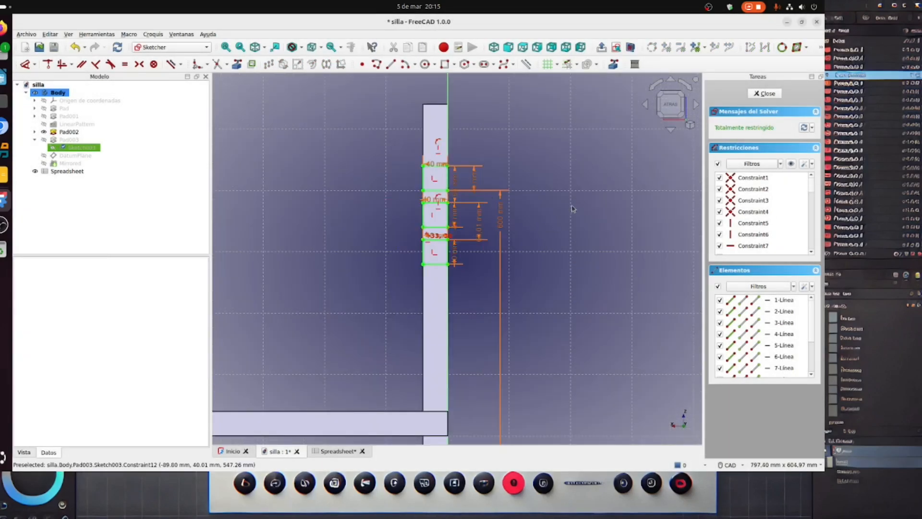
pyautogui.click(774, 94)
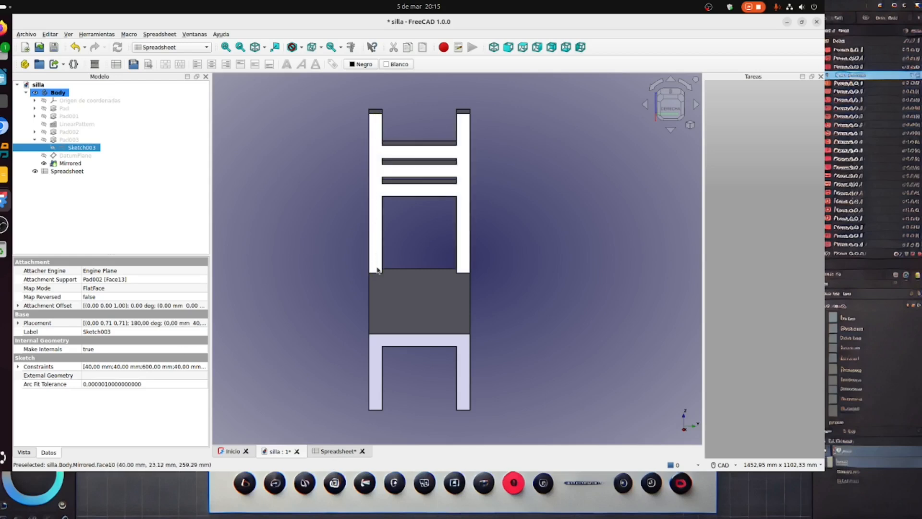
# Select the Spreadsheet object in the model tree to show its tipo_silla property alongside the chair.
pyautogui.scroll(1, 315, 232)
pyautogui.scroll(-3, 314, 232)
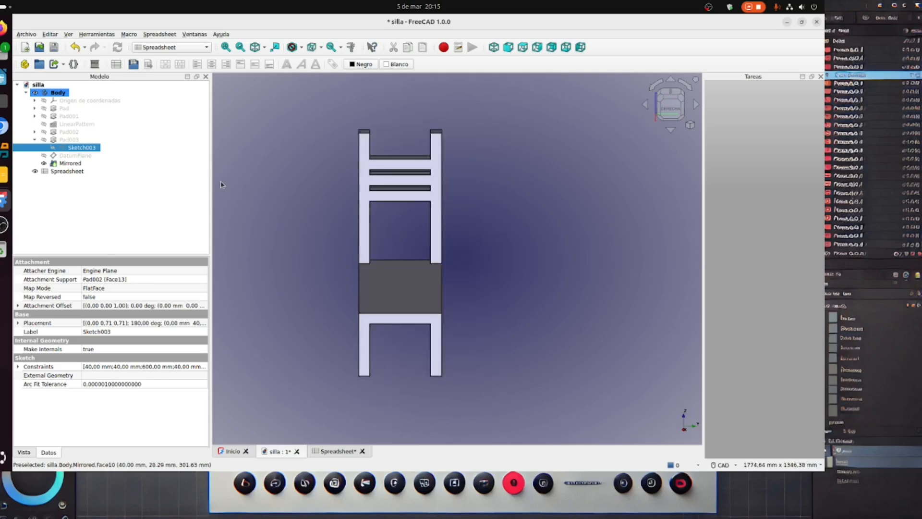
pyautogui.scroll(2, 298, 173)
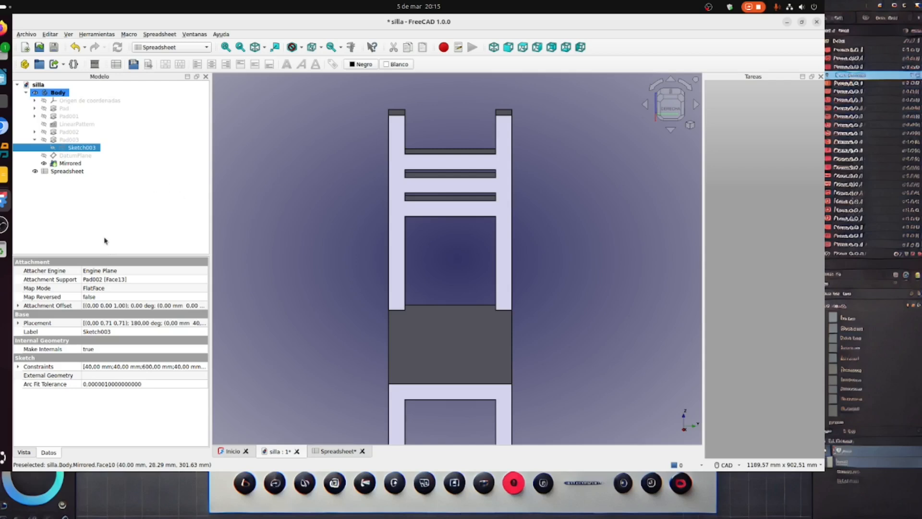
pyautogui.click(74, 171)
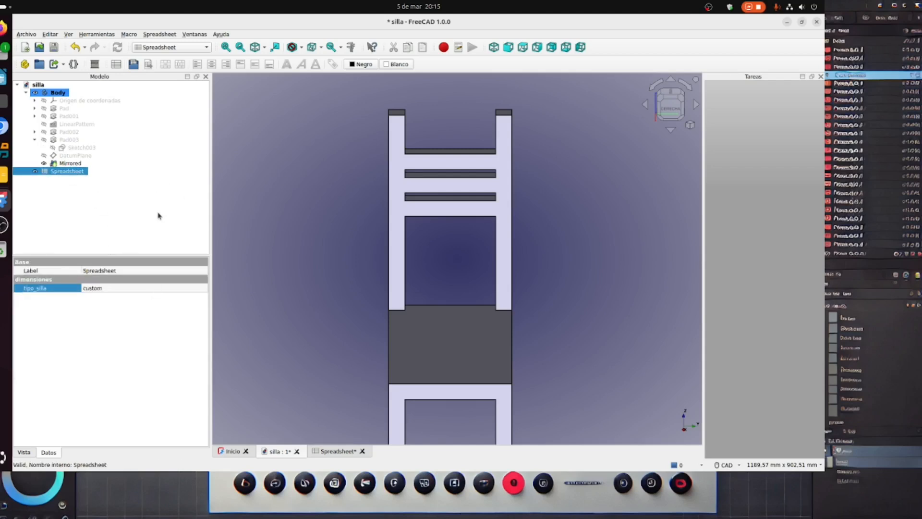
pyautogui.scroll(-2, 348, 232)
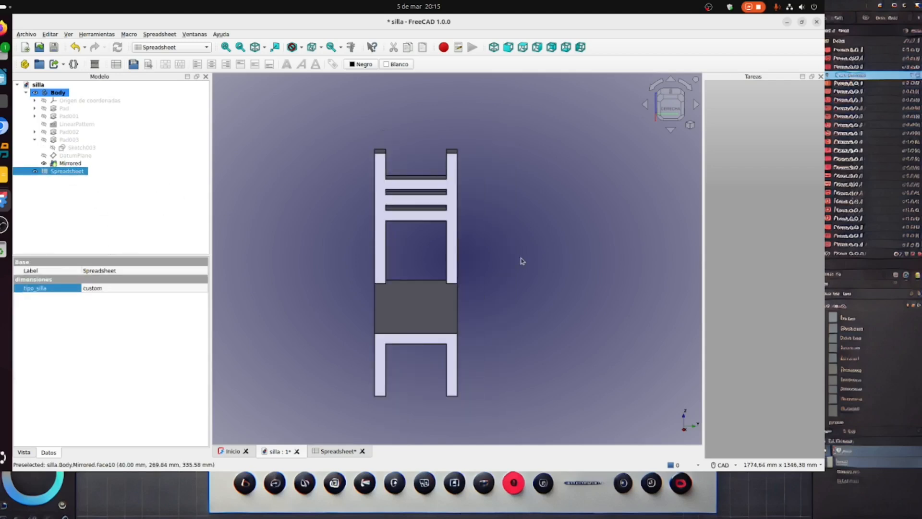
pyautogui.scroll(1, 521, 258)
pyautogui.moveTo(521, 254); pyautogui.dragTo(558, 254, button='middle')
pyautogui.scroll(1, 539, 229)
pyautogui.scroll(-3, 540, 254)
pyautogui.scroll(1, 510, 247)
pyautogui.scroll(2, 511, 248)
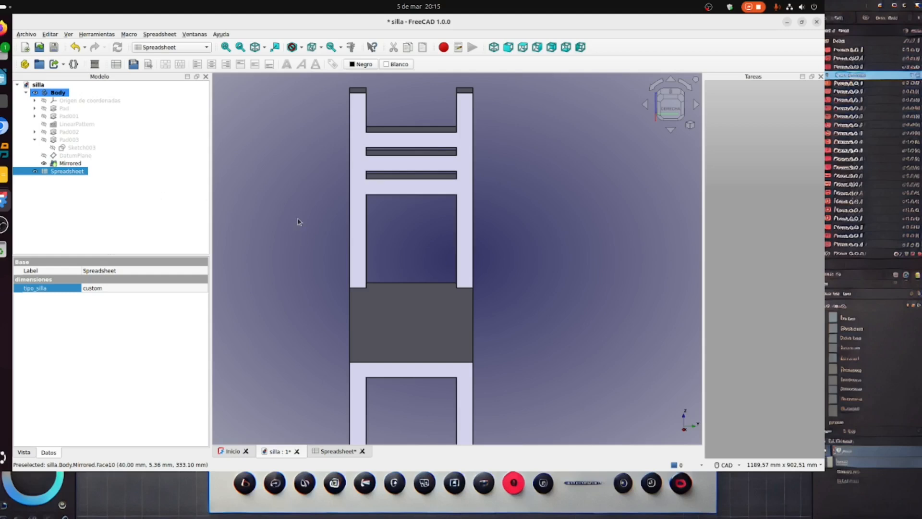
pyautogui.scroll(1, 299, 222)
pyautogui.scroll(-3, 299, 221)
pyautogui.moveTo(466, 255); pyautogui.dragTo(515, 252, button='middle')
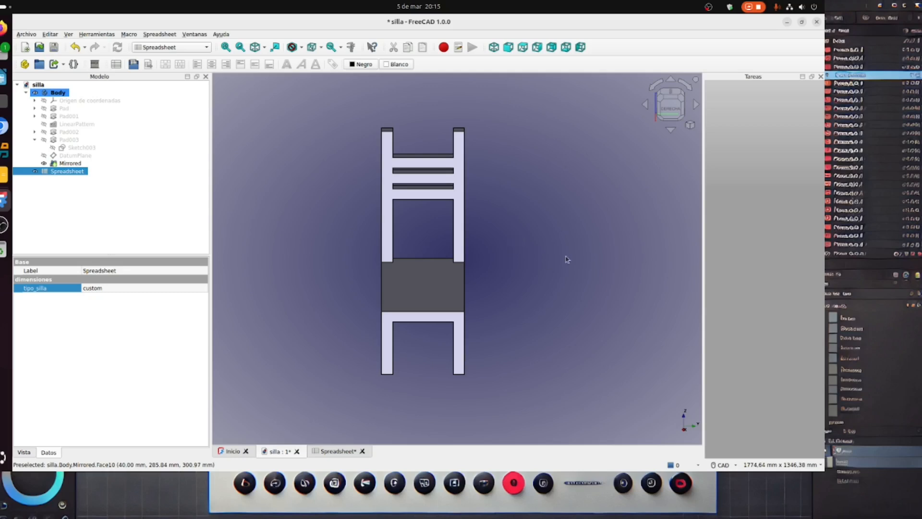
pyautogui.scroll(2, 567, 249)
pyautogui.scroll(-2, 562, 247)
pyautogui.scroll(2, 527, 277)
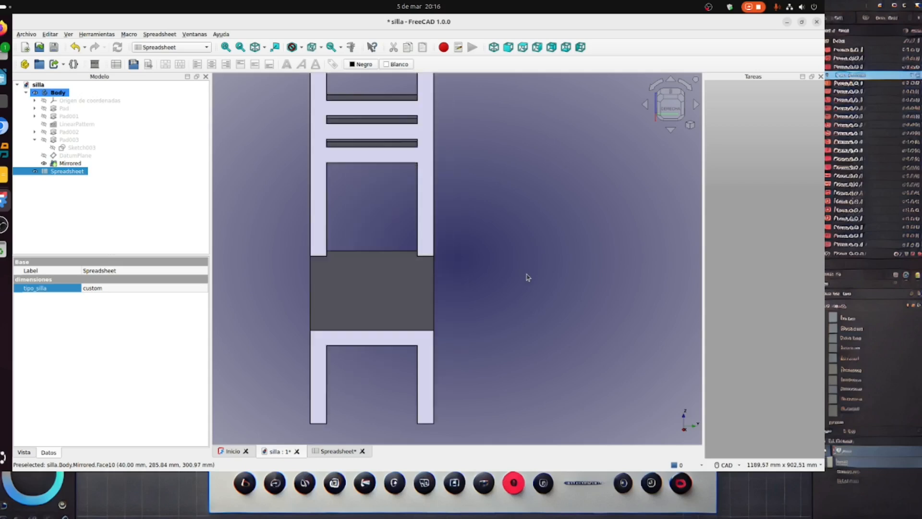
pyautogui.scroll(-1, 541, 278)
pyautogui.scroll(-1, 545, 279)
pyautogui.scroll(-2, 546, 279)
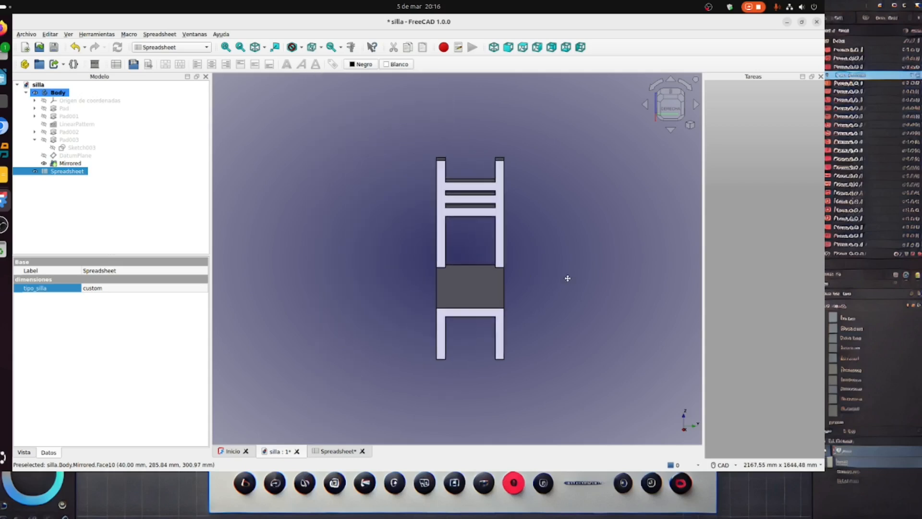